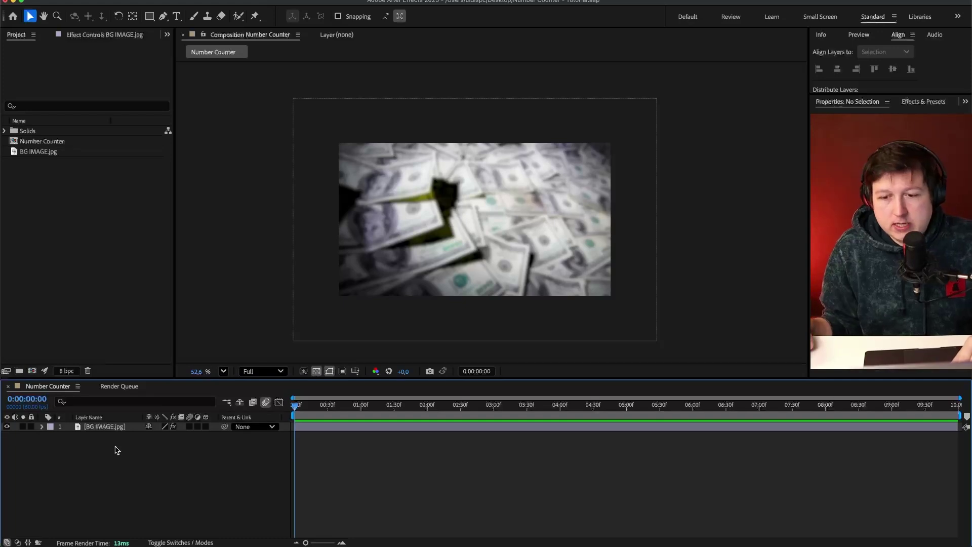
Toggle the BG IMAGE money background layer's visibility off and back on
click(7, 427)
click(7, 426)
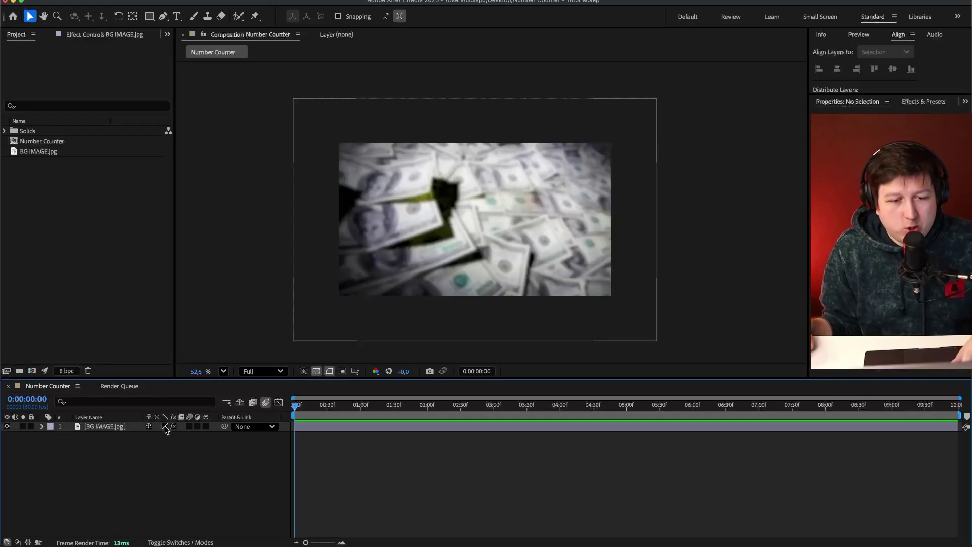
Add a new text layer reading 0 above the money background
right_click(105, 447)
mouse_move(149, 451)
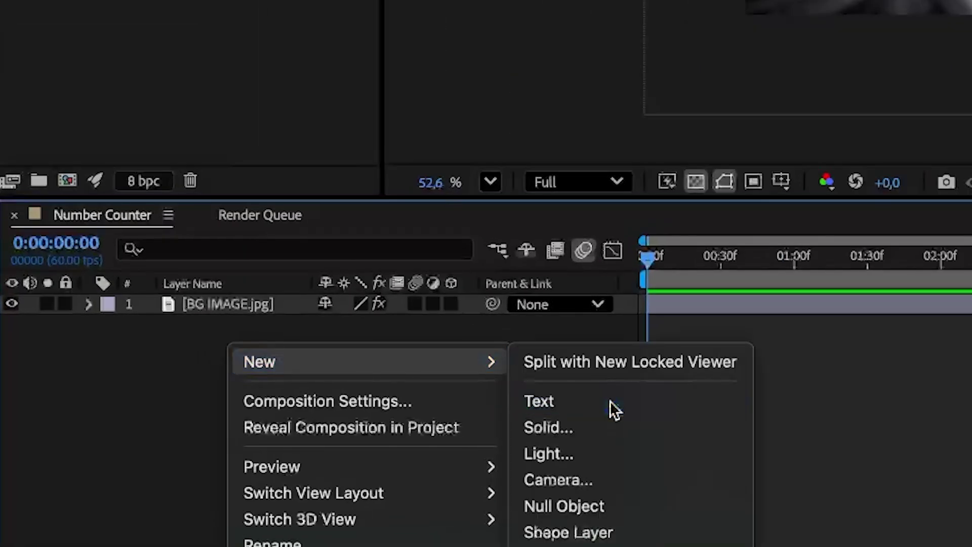
click(611, 401)
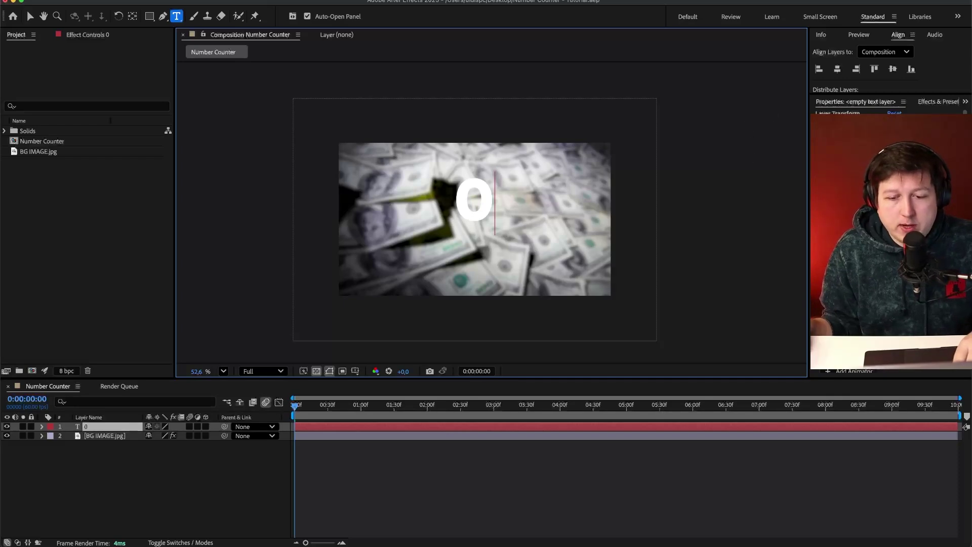
Set the 0 text's fill colour to green 01A800
key(super+a)
click(823, 263)
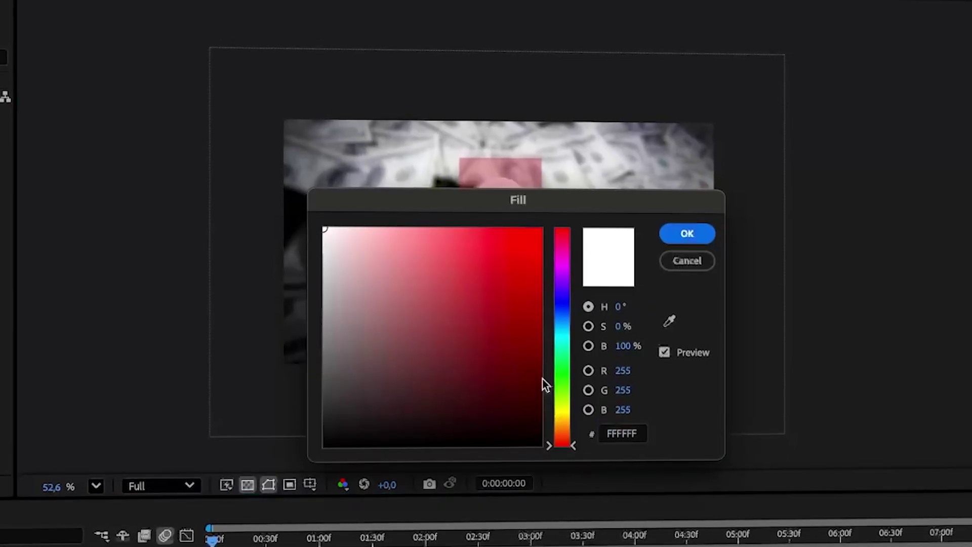
click(562, 369)
click(543, 381)
drag(476, 304, 545, 298)
click(692, 226)
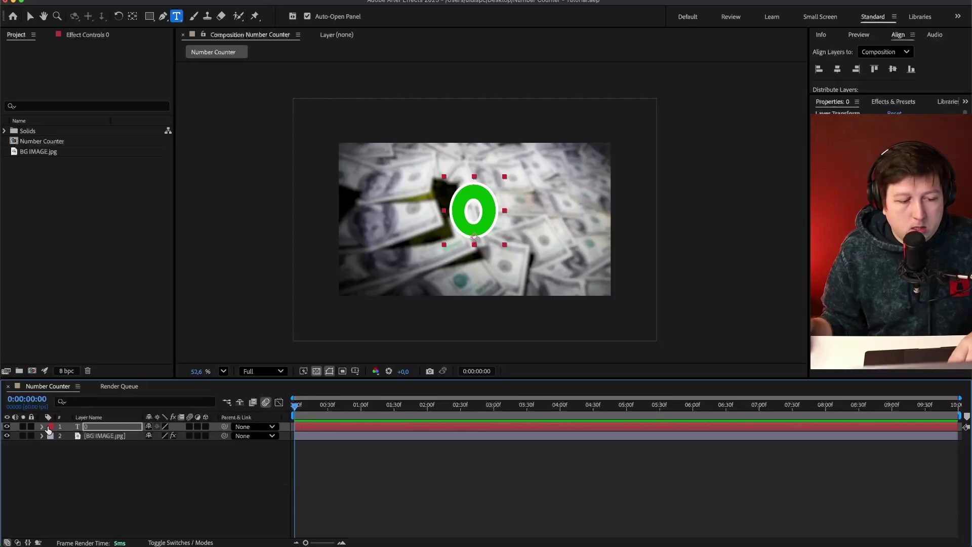
Reselect the 0 text layer in the timeline
click(104, 474)
click(109, 436)
key(ctrl+Up)
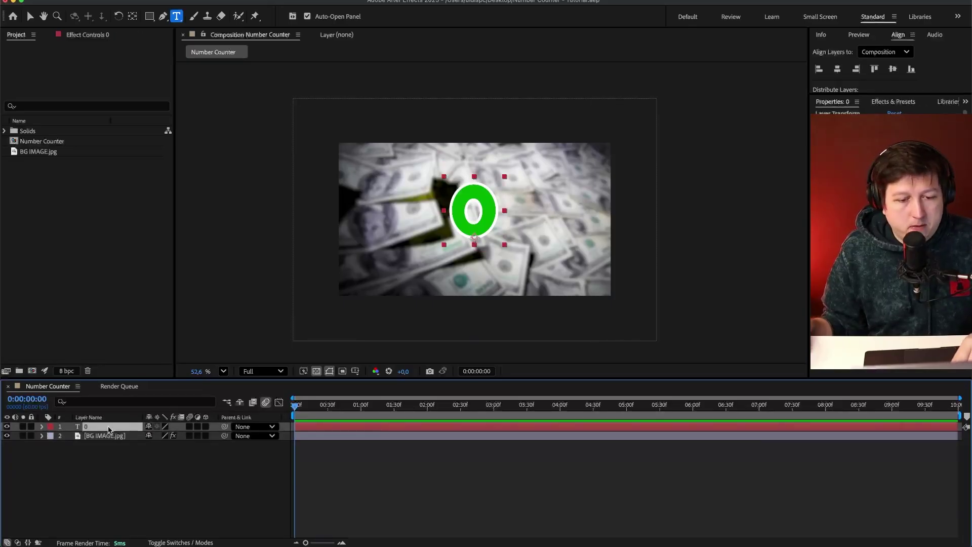
key(Return)
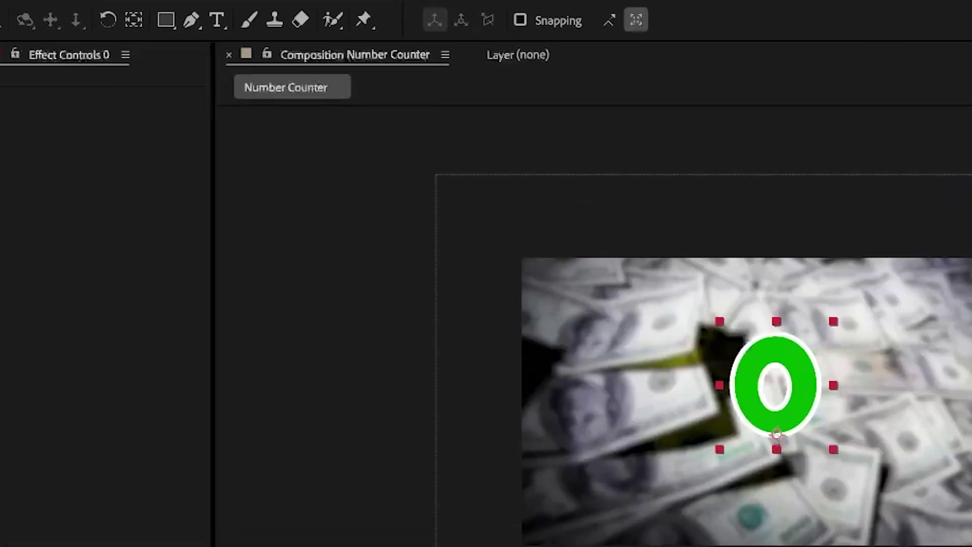
Add a Slider Control effect to the 0 text layer
click(329, 3)
mouse_move(466, 275)
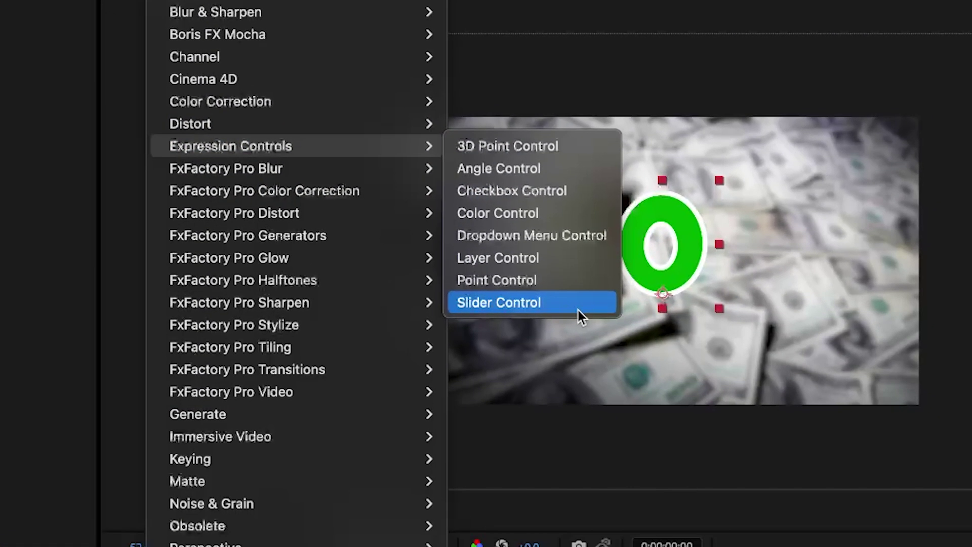
click(651, 391)
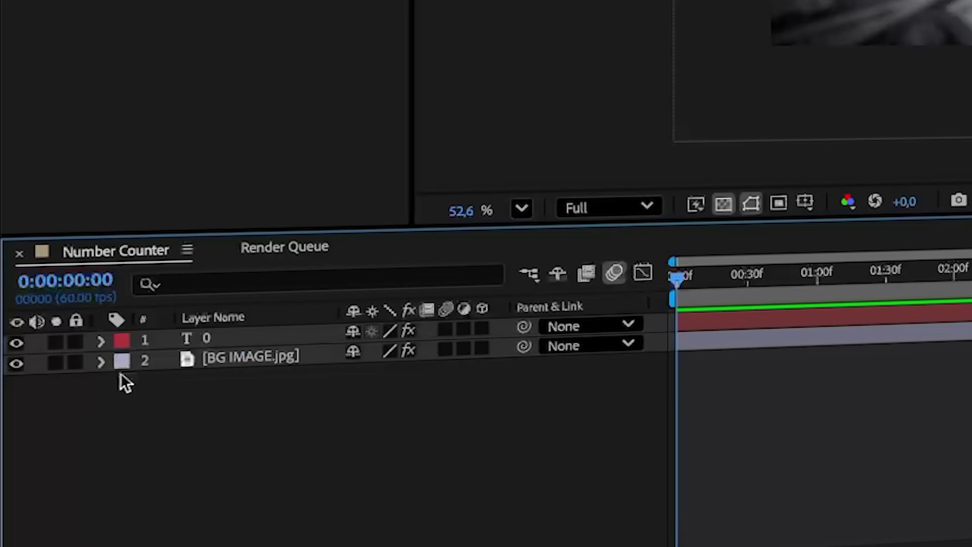
Link Source Text to the Slider and set a Slider keyframe of 0 at 0:00
click(100, 341)
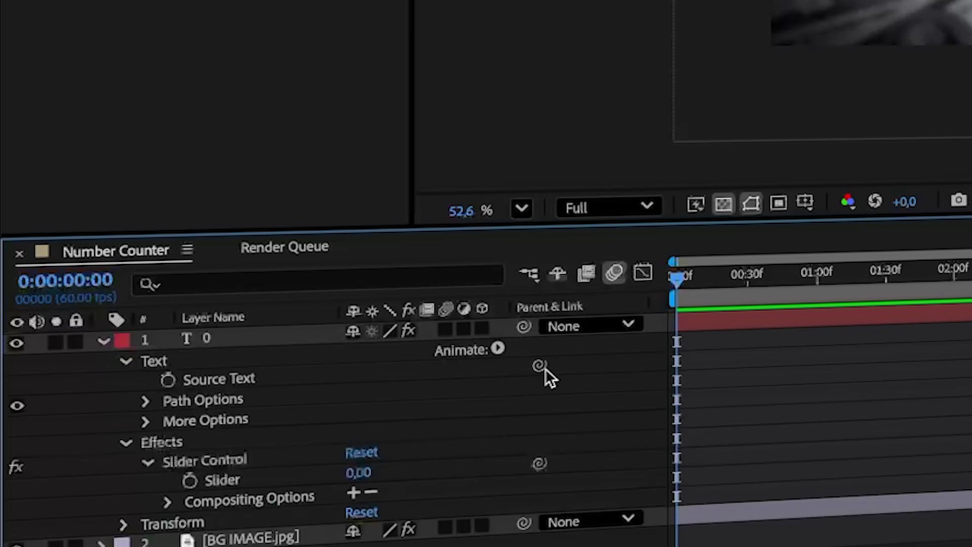
drag(205, 487, 224, 478)
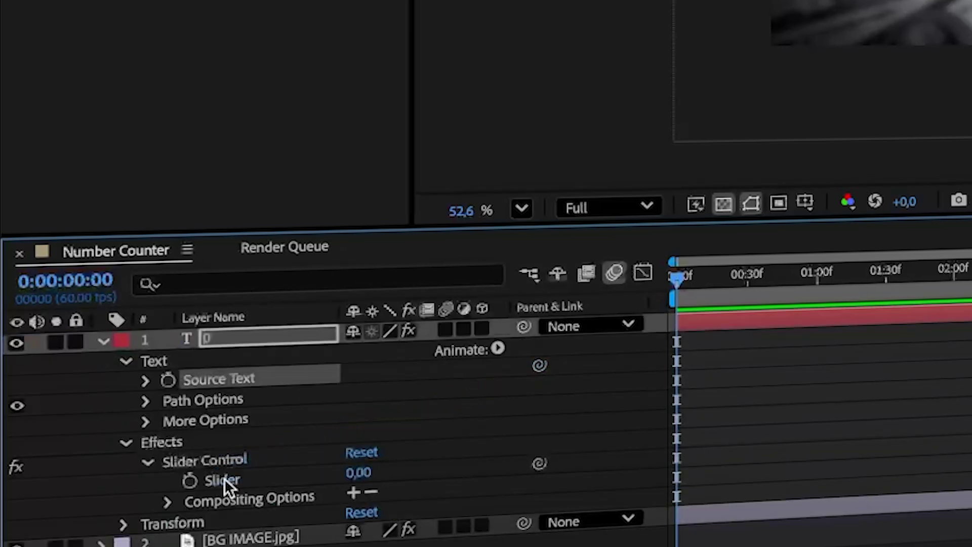
click(97, 483)
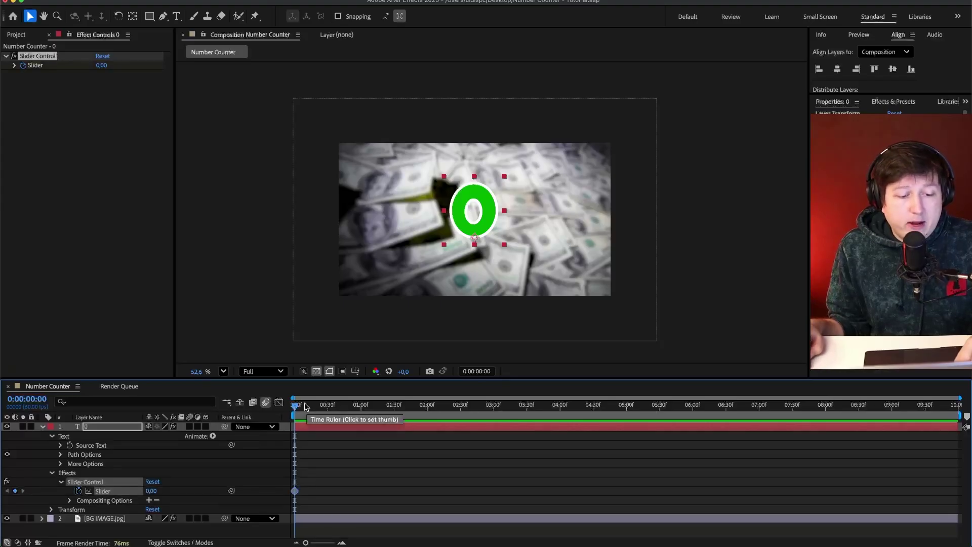
Keyframe the Slider up to about 219 near 1:31, then scrub to preview the count-up
drag(153, 493, 272, 492)
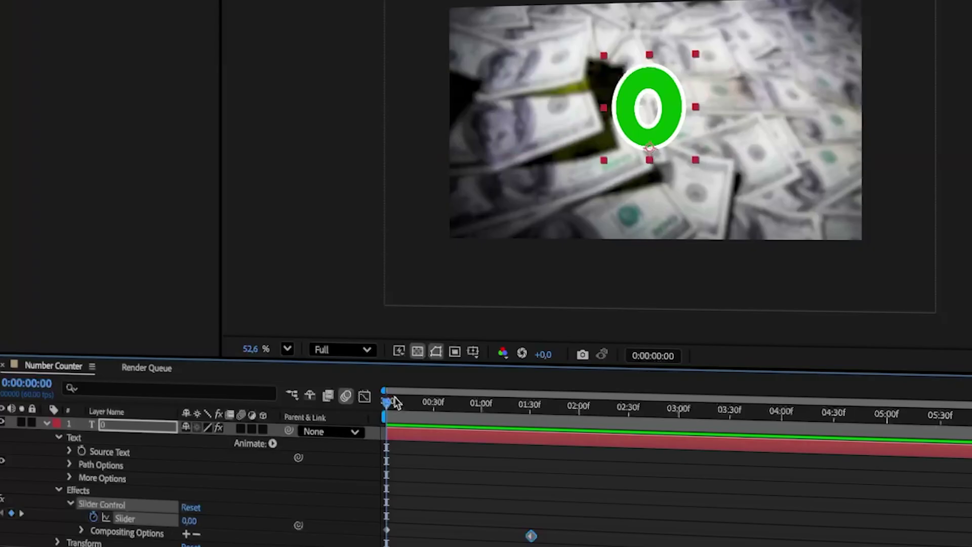
drag(296, 405, 323, 409)
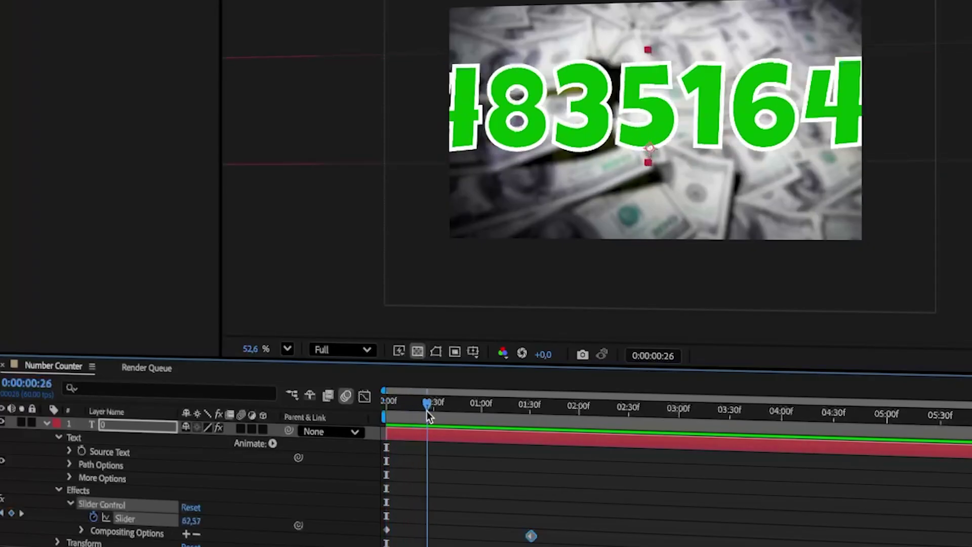
drag(427, 413, 484, 413)
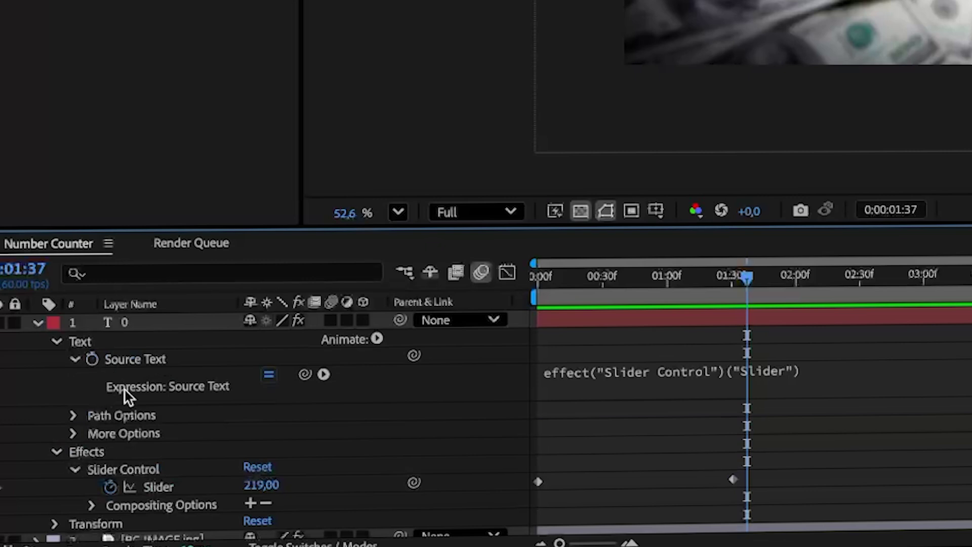
Wrap the Source Text expression effect("Slider Control")("Slider") in parentheses
click(711, 372)
click(538, 374)
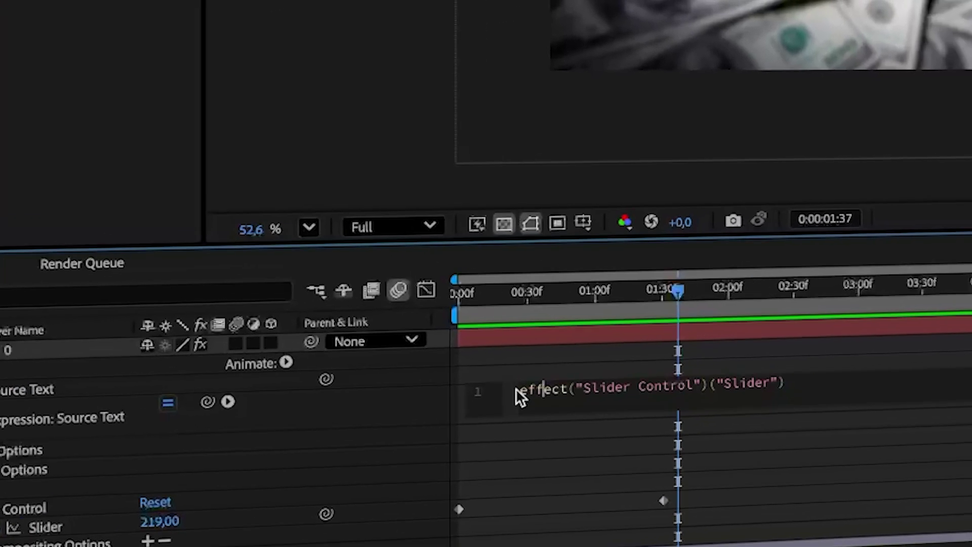
click(519, 389)
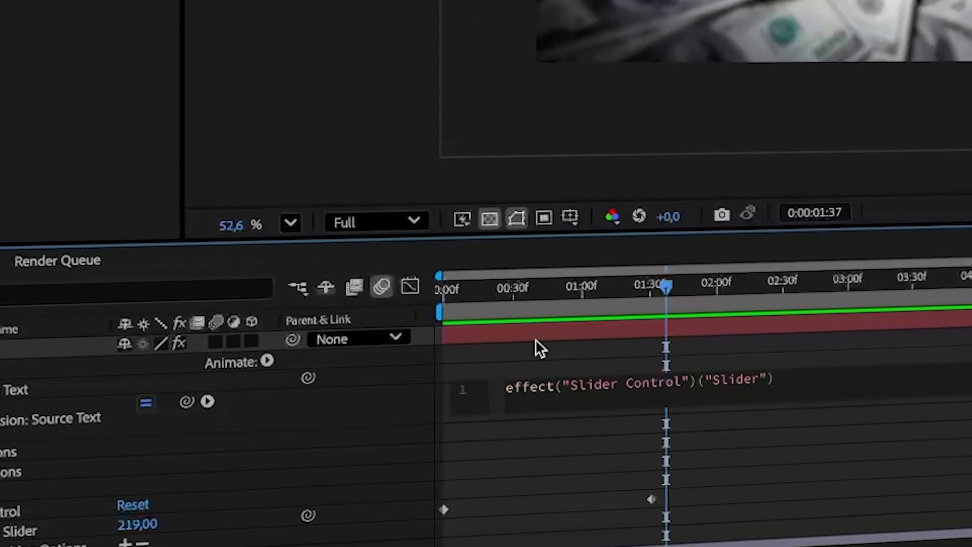
text(()
click(823, 375)
text())
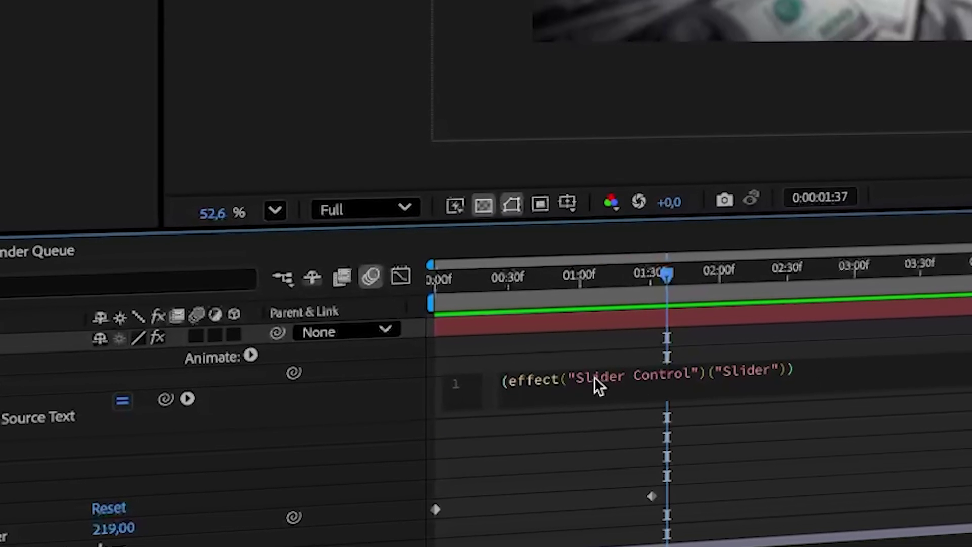
Prefix it with Math.round, commit, and check the whole-number value at 1:15
click(559, 373)
key(Home)
text(Math.)
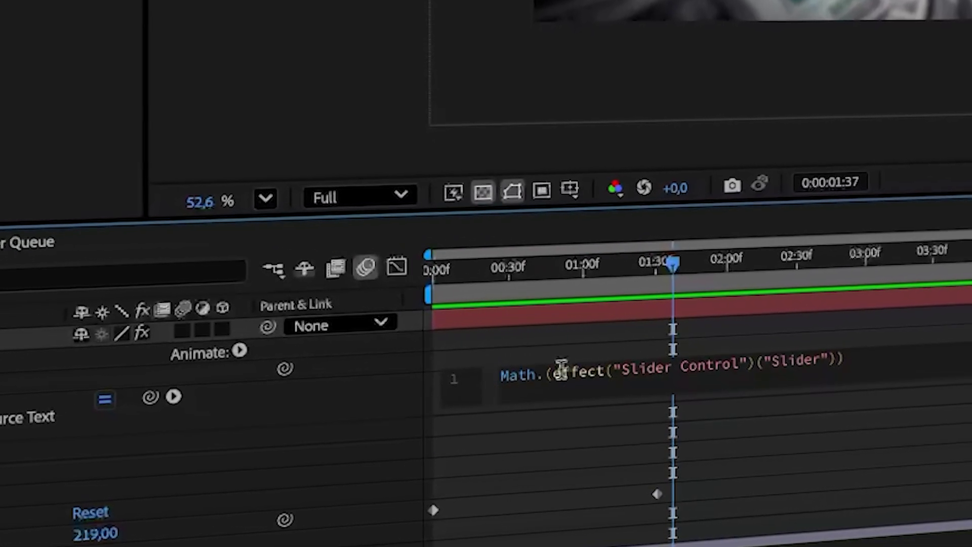
text(round)
click(820, 431)
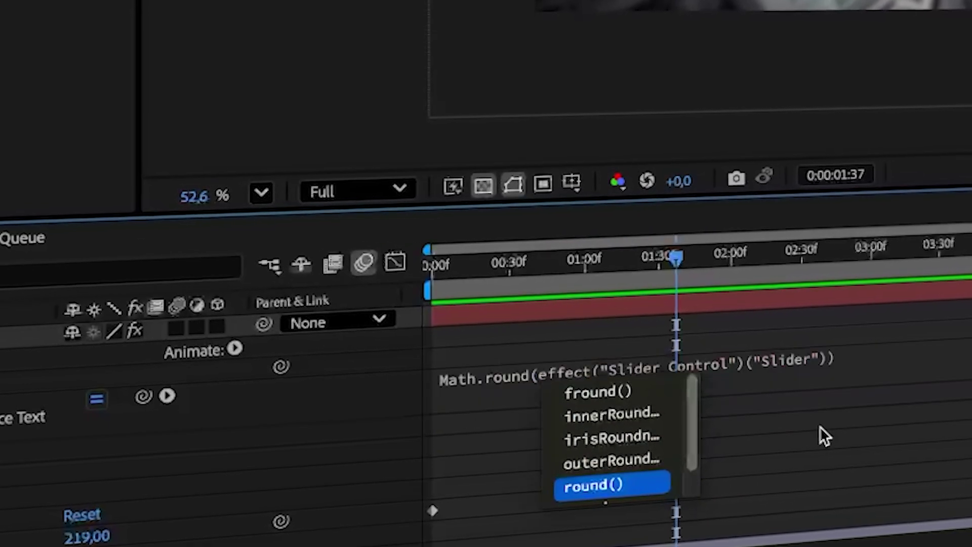
key(space)
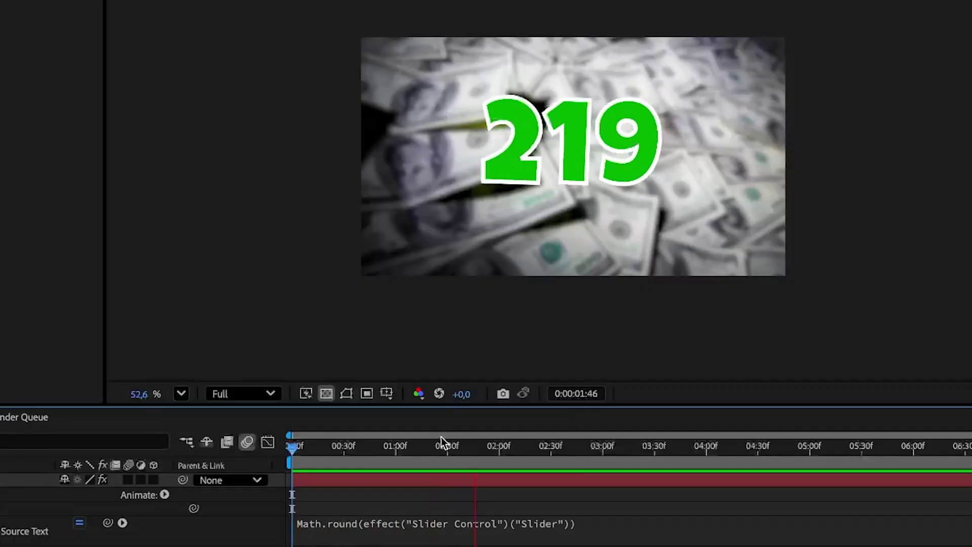
click(422, 446)
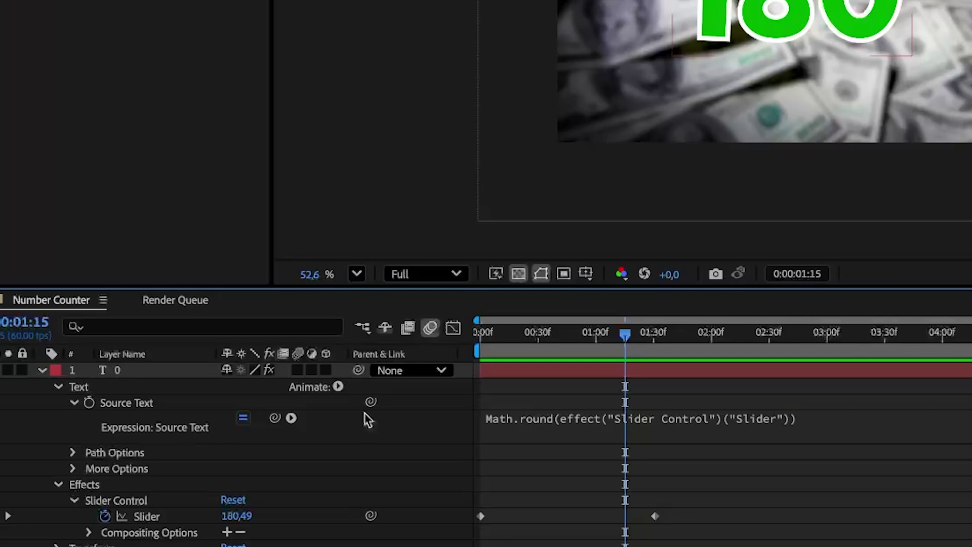
Add "$" + before Math.round in the expression so the counter reads $180
click(490, 435)
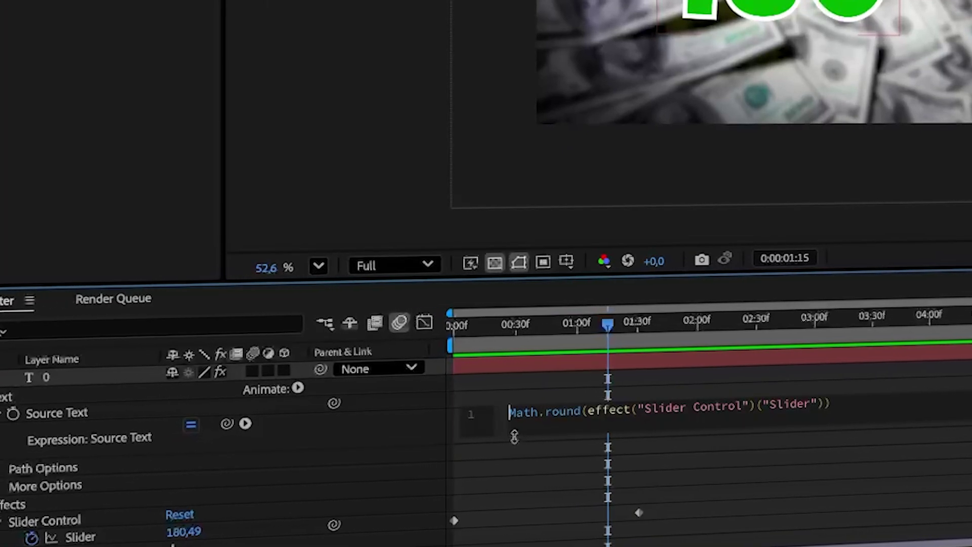
text(")
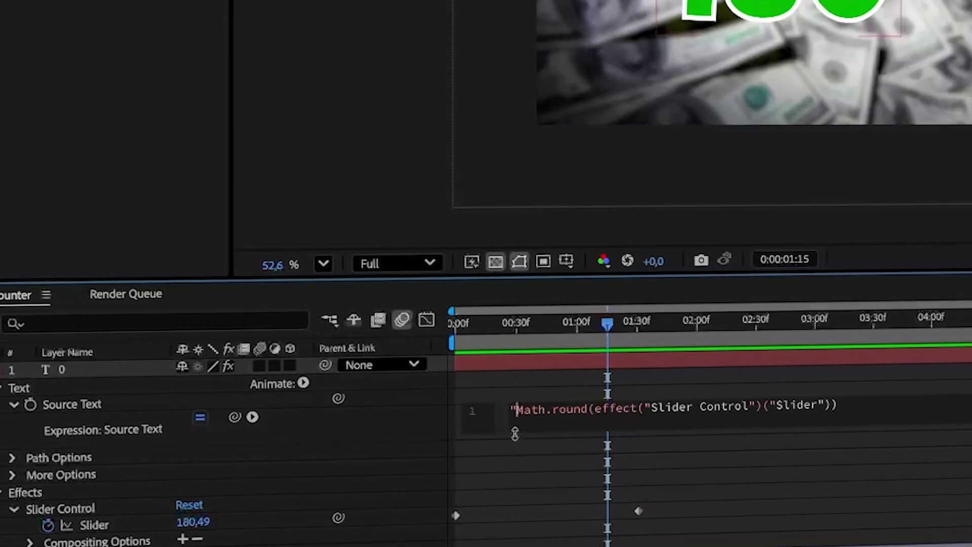
text($)
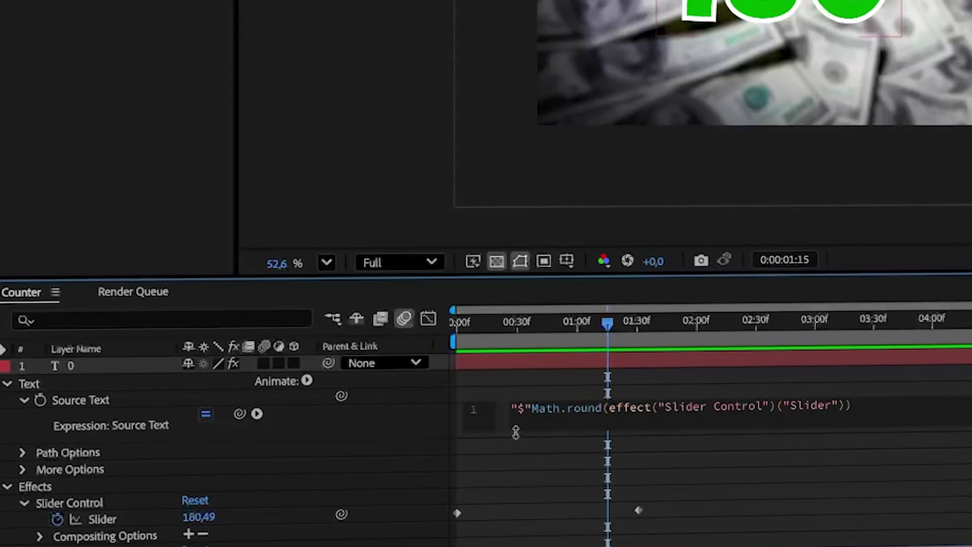
text(" )
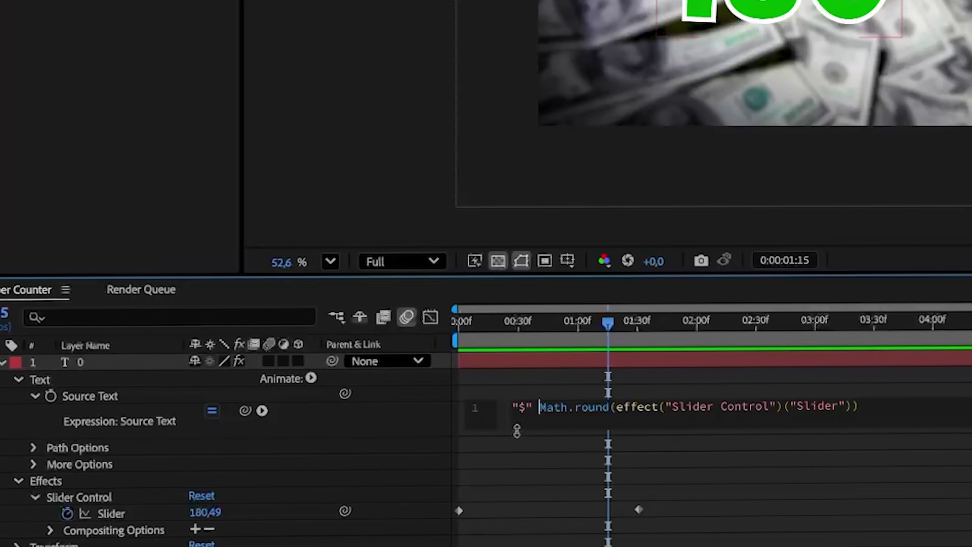
text(+)
click(673, 467)
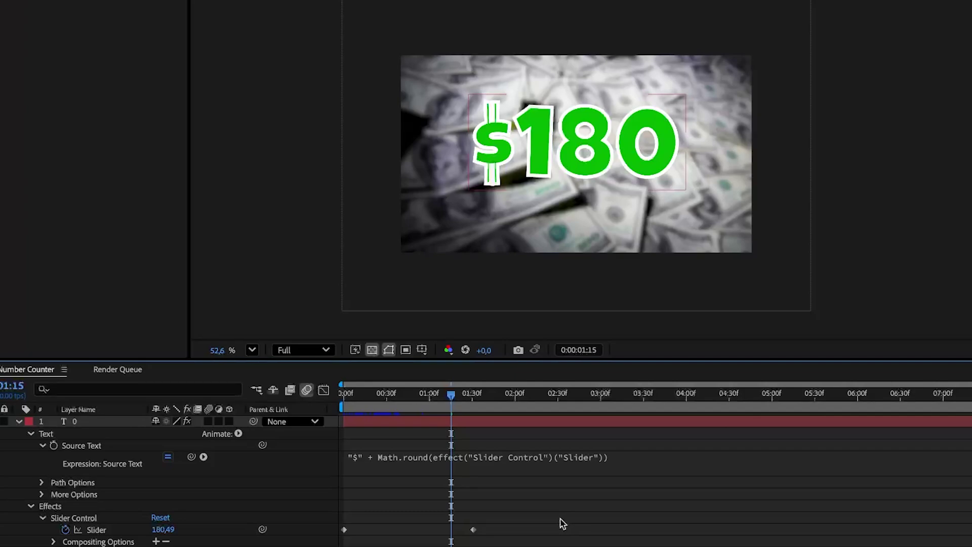
Replace the "$" + prefix with a + "%" suffix after the rounded number
drag(413, 457, 384, 458)
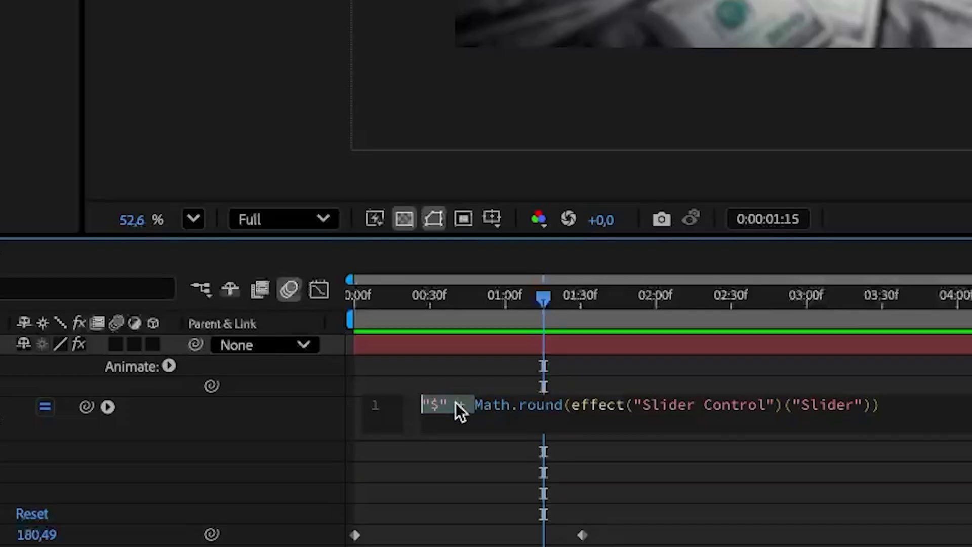
key(BackSpace)
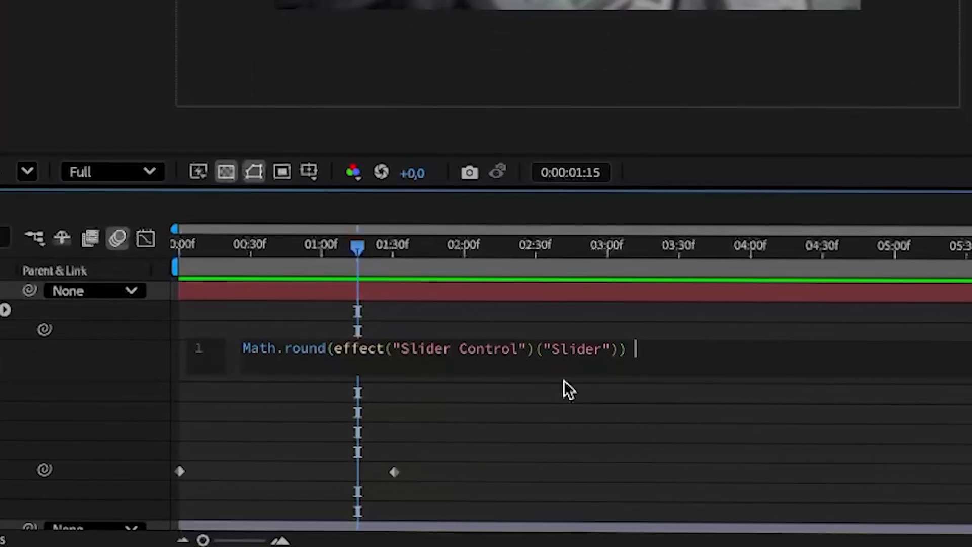
text(+ )
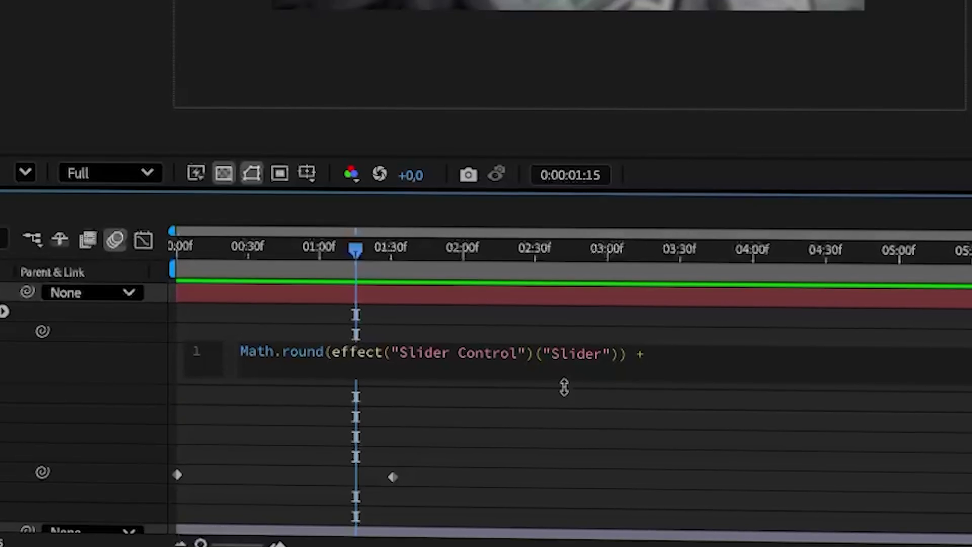
text(")
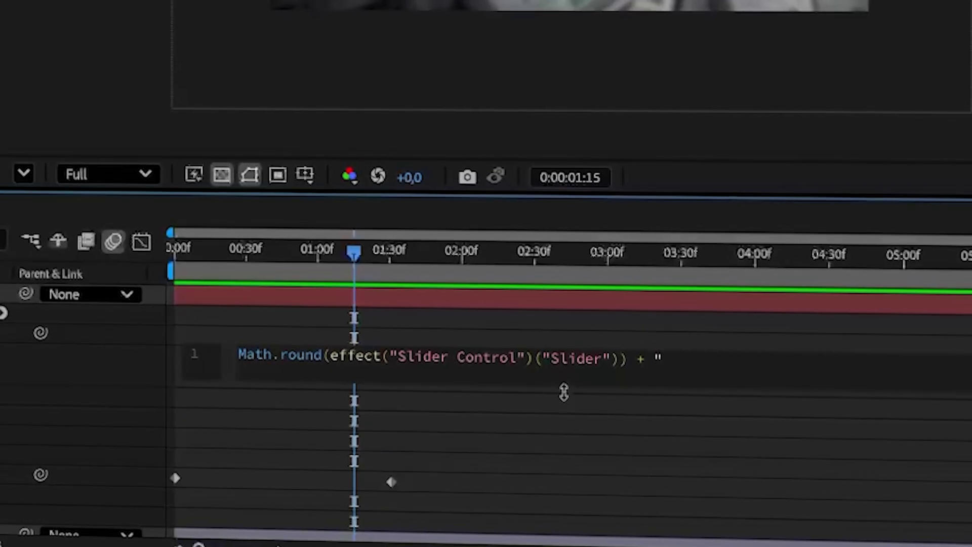
text(%)
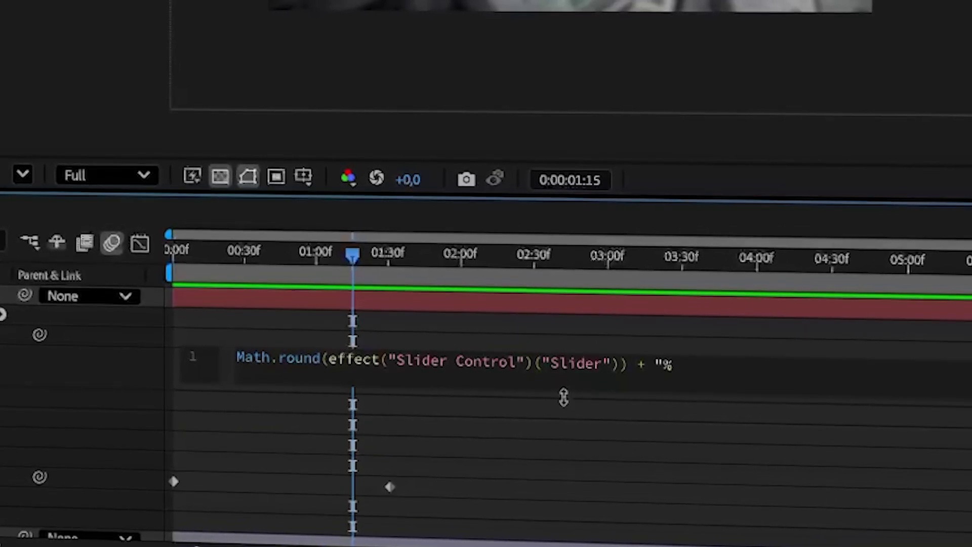
text(")
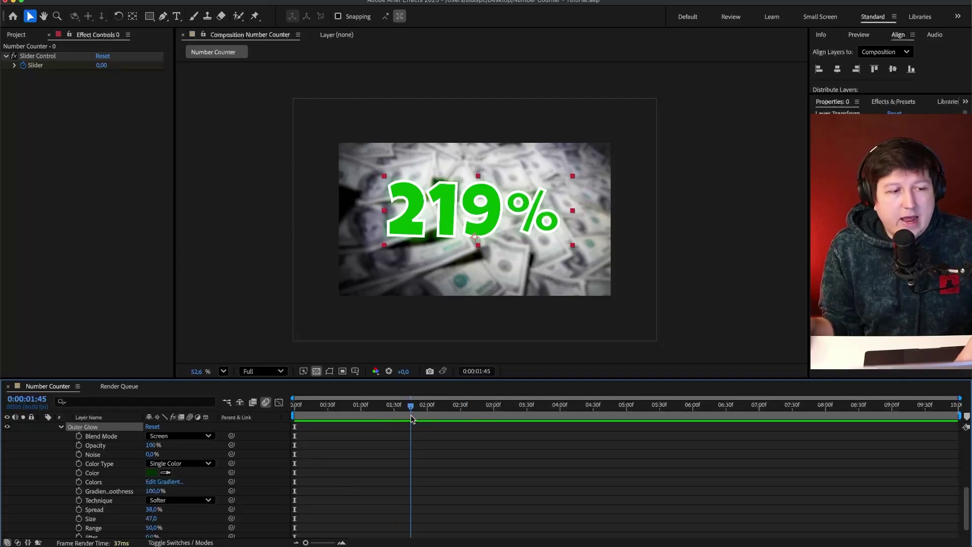
Scrub the timeline to preview the percentage counter animating
drag(411, 416, 470, 432)
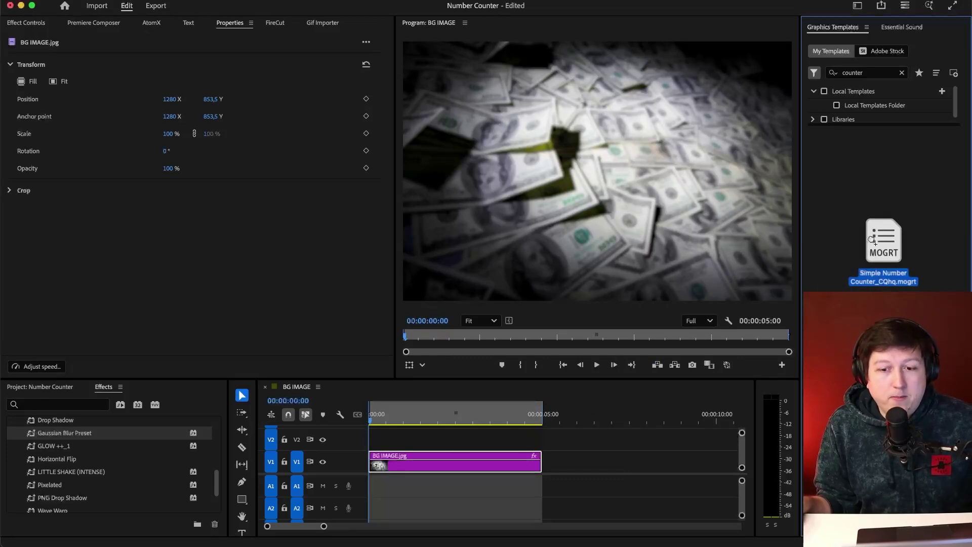
Import Simple Number Counter_CQhq.mogrt into Graphics Templates and place it on V2 above BG IMAGE
drag(872, 240, 872, 241)
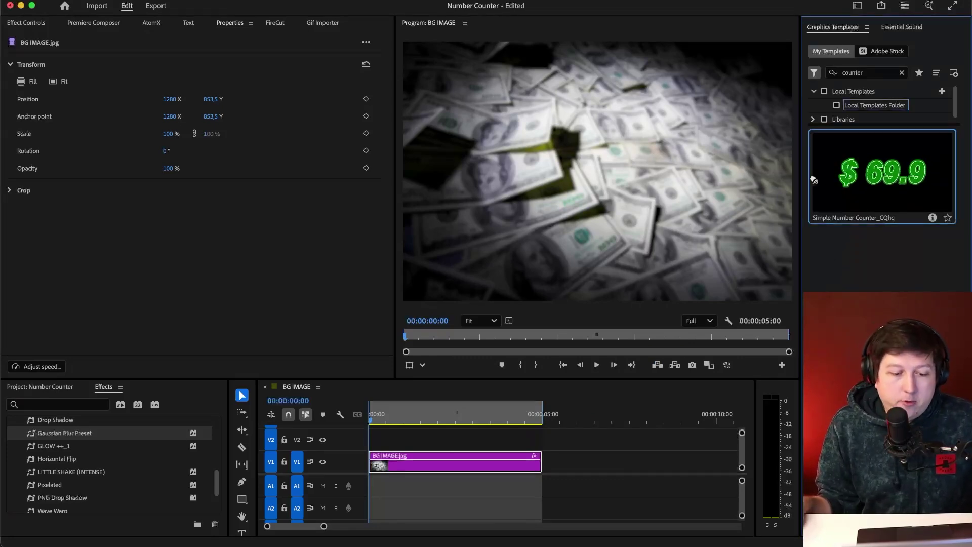
drag(377, 427, 374, 448)
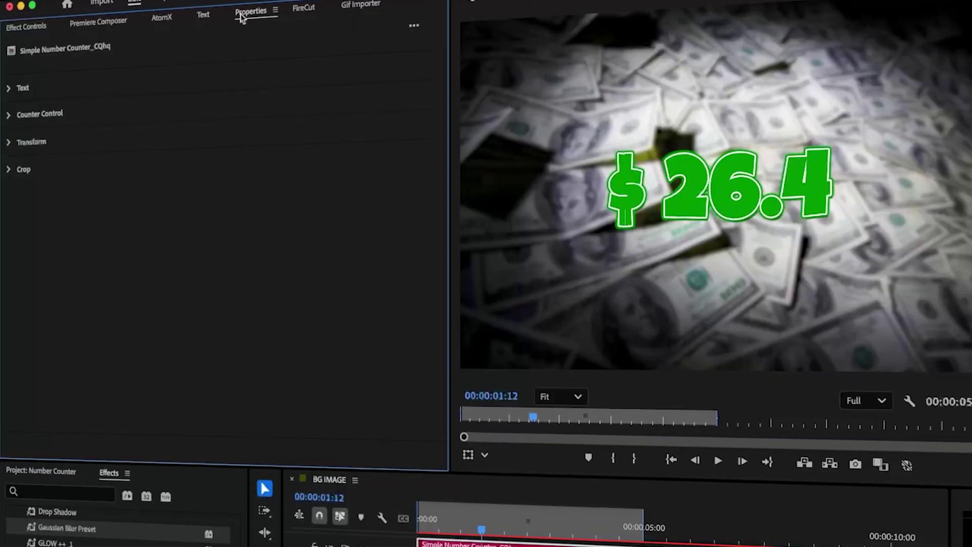
Set the counter's font to Luckiest Guy
click(0, 97)
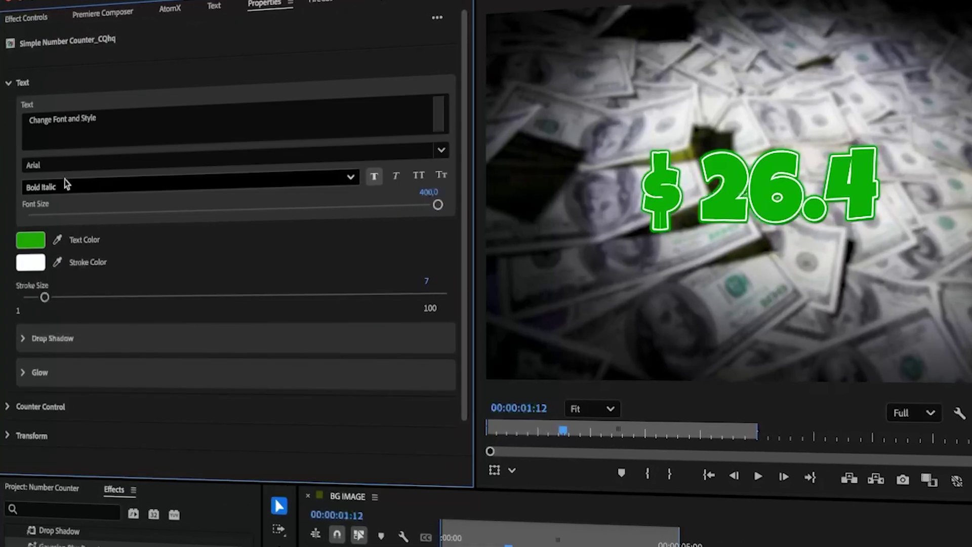
click(66, 165)
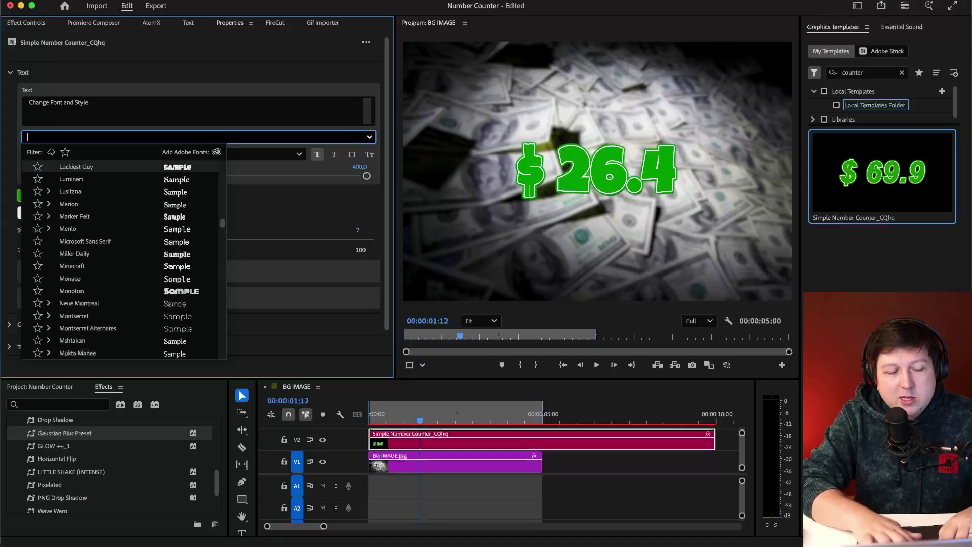
text(luc)
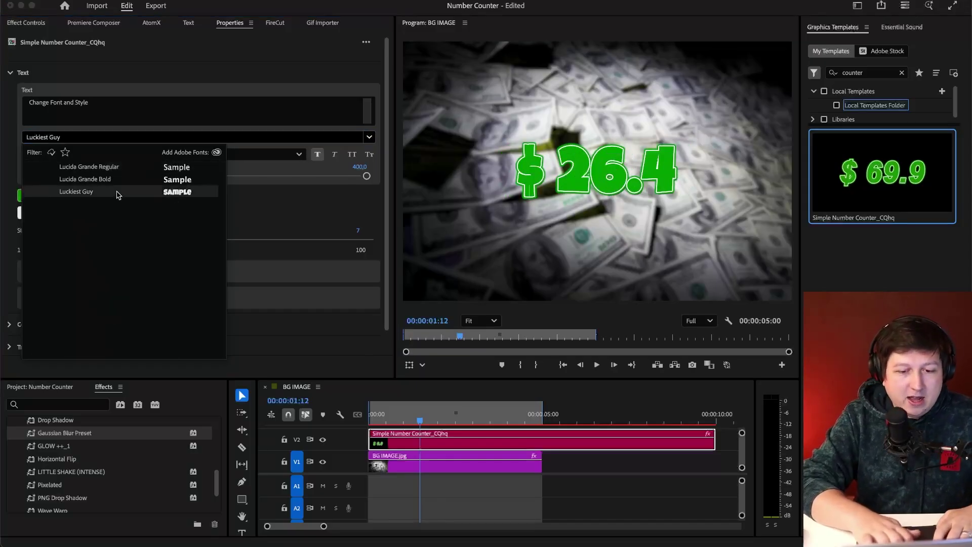
click(120, 192)
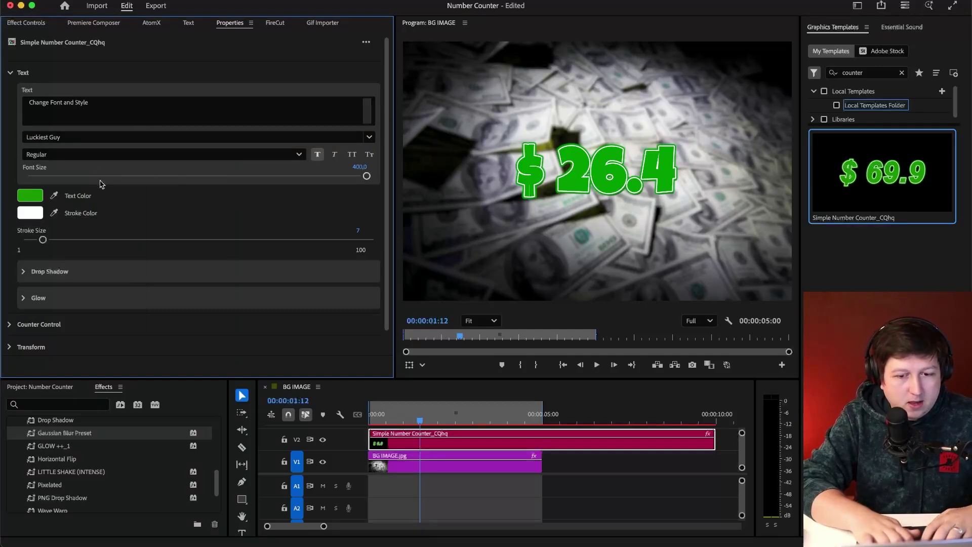
Change the counter's text colour to a bright, saturated orange
click(31, 196)
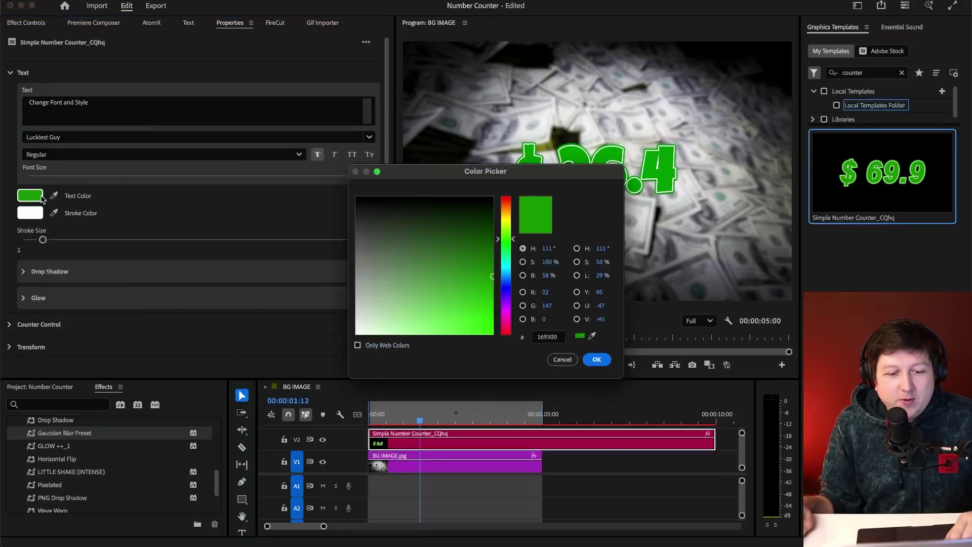
drag(511, 217, 512, 205)
click(463, 240)
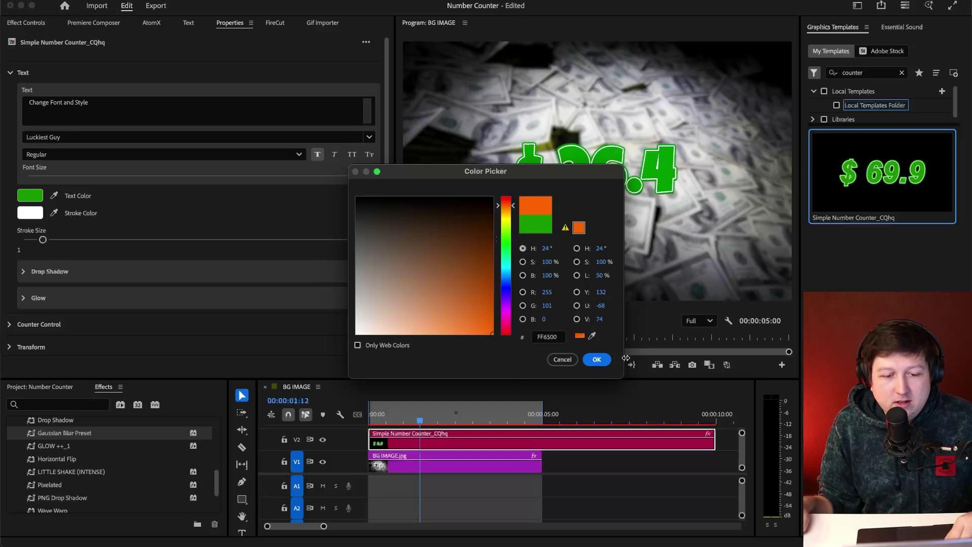
click(597, 359)
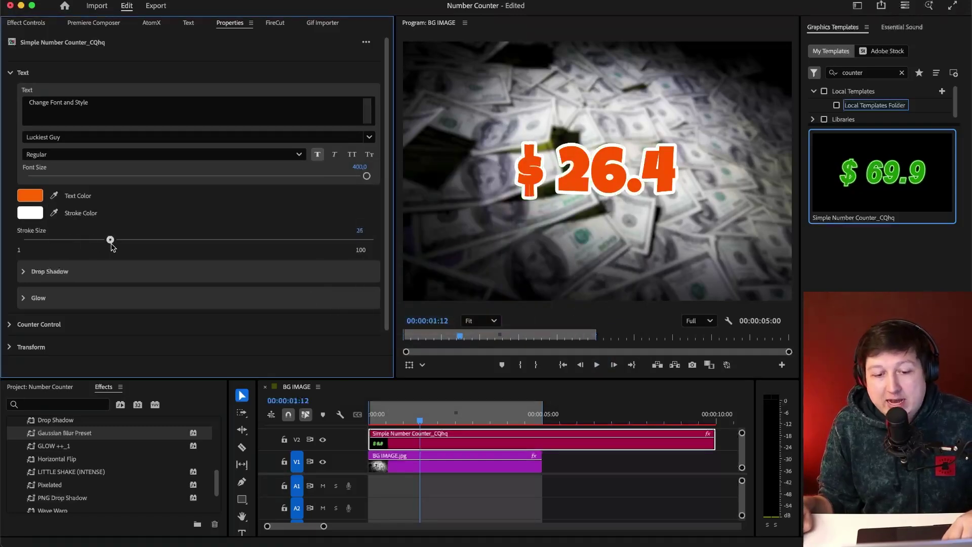
Set the glow colour to full-brightness yellow
click(23, 272)
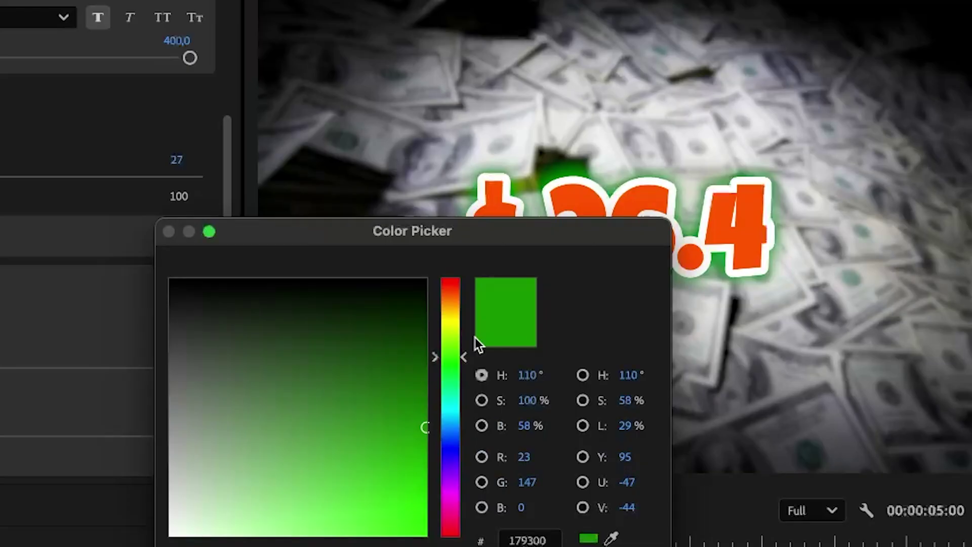
click(449, 317)
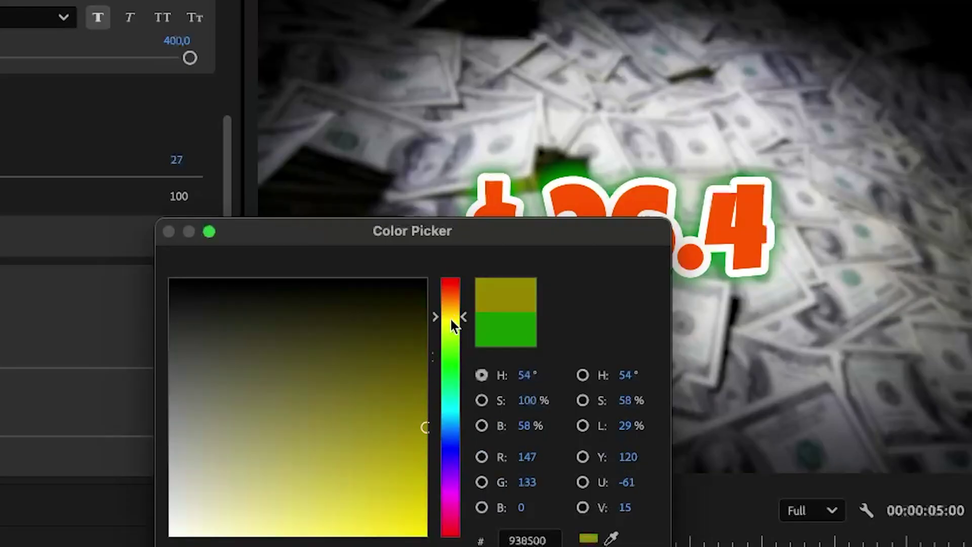
click(425, 534)
key(Return)
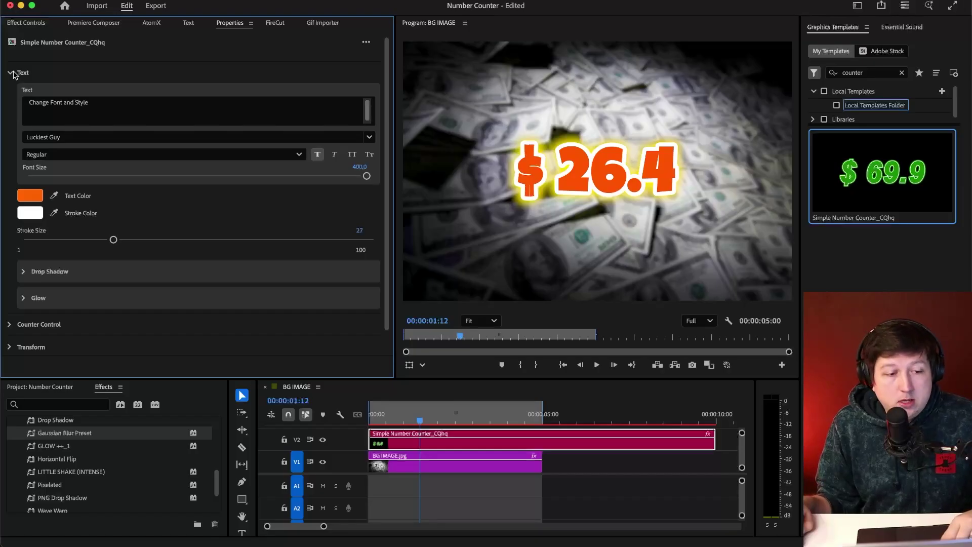
click(20, 85)
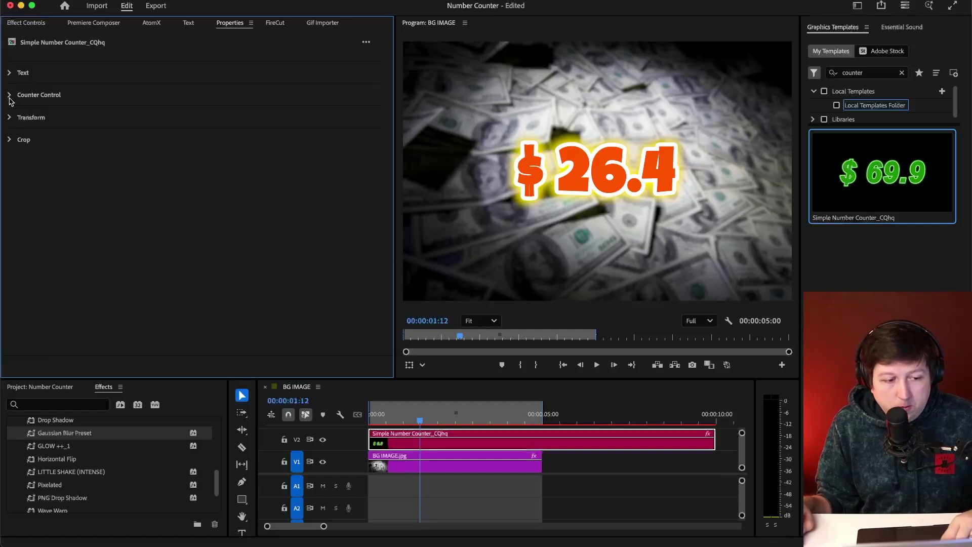
In Counter Control, set the counter's Start Number to 6 and End Number to 69
click(9, 96)
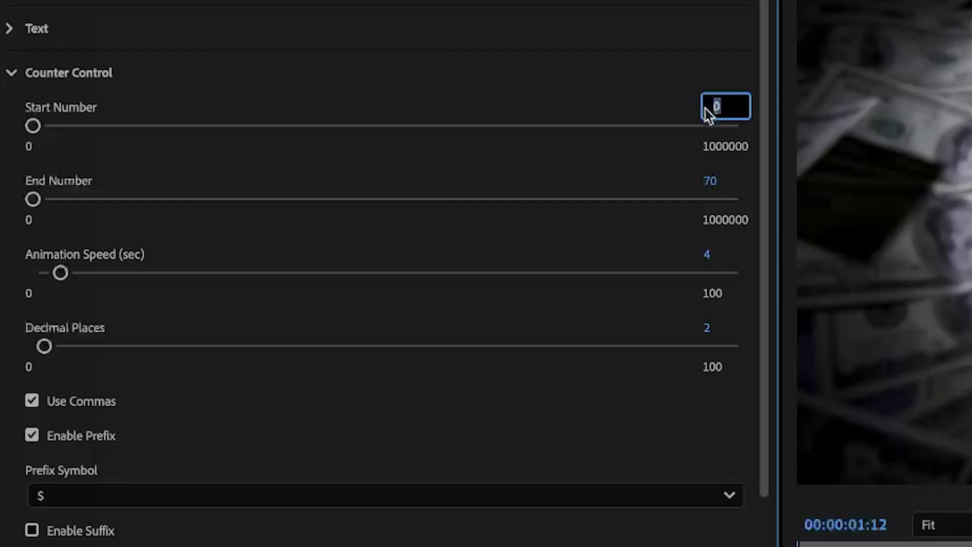
text(6)
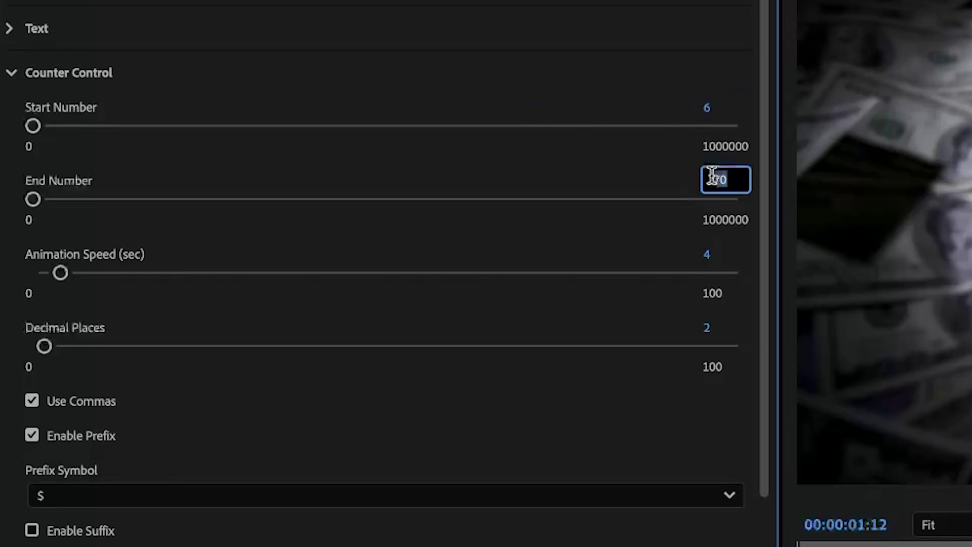
text(69)
key(Return)
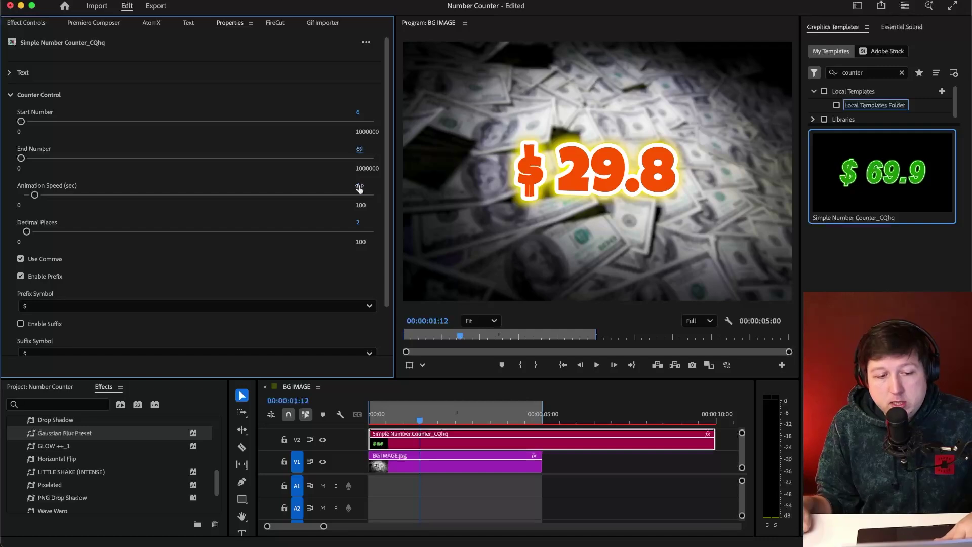
Set Animation Speed to 4 seconds and Decimal Places to 3, and turn off Use Commas
drag(358, 188, 362, 191)
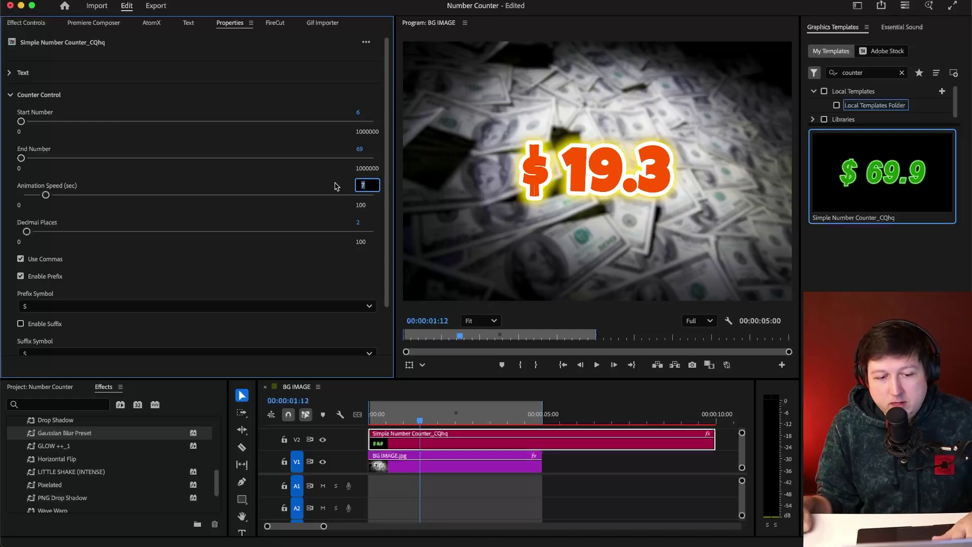
text(4)
key(Return)
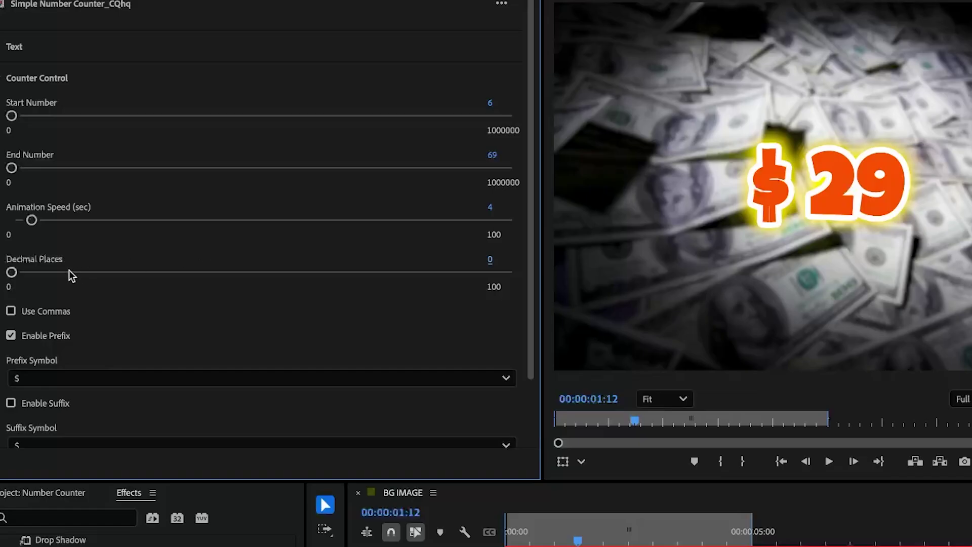
drag(11, 273, 30, 280)
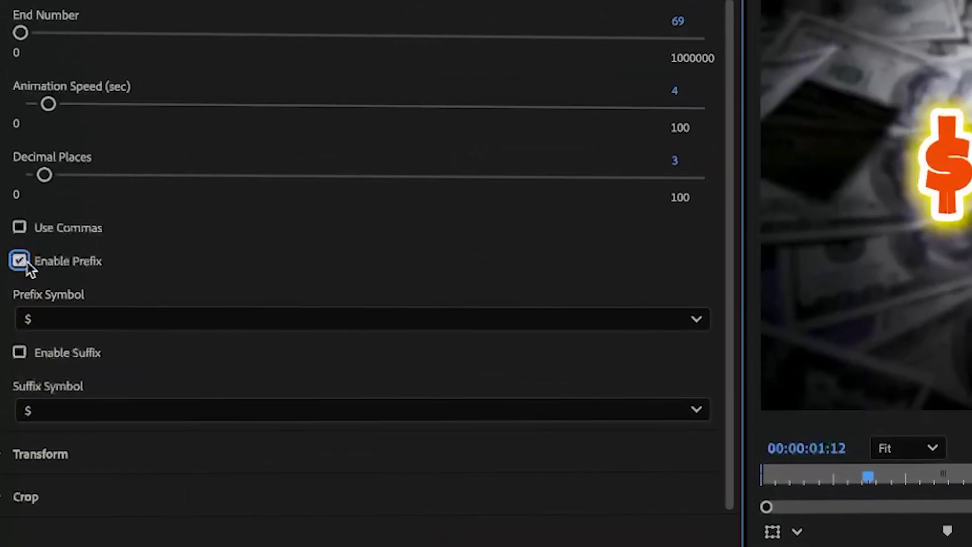
click(96, 315)
click(88, 372)
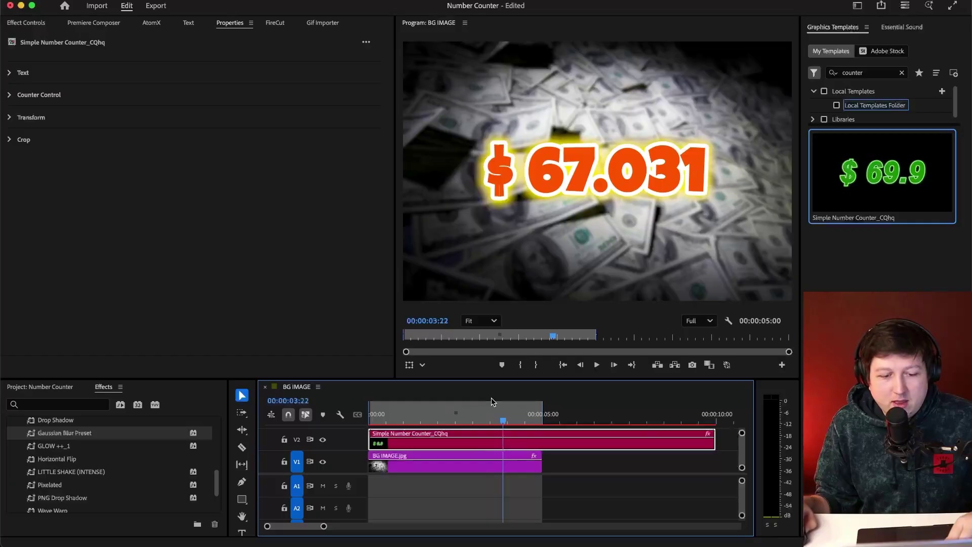